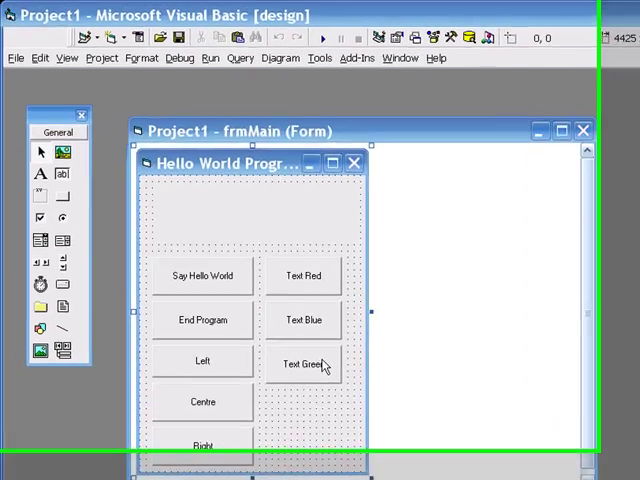
Review cmdGreen_Click, highlighting lblTextarea, the ForeColor property, the equals sign and the RGB function.
double_click(240, 289)
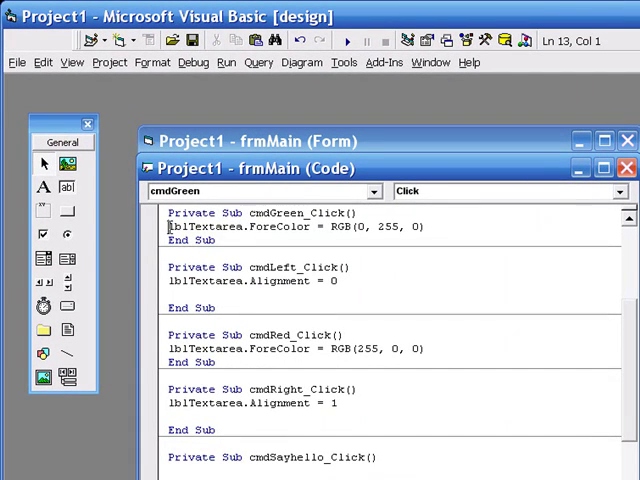
drag(169, 227, 241, 227)
click(250, 240)
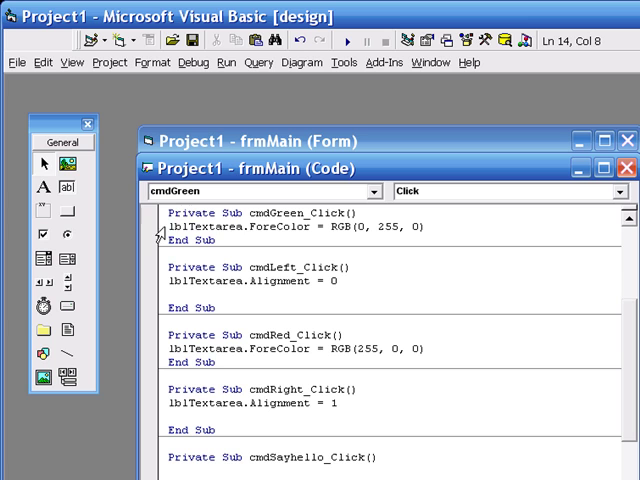
click(248, 227)
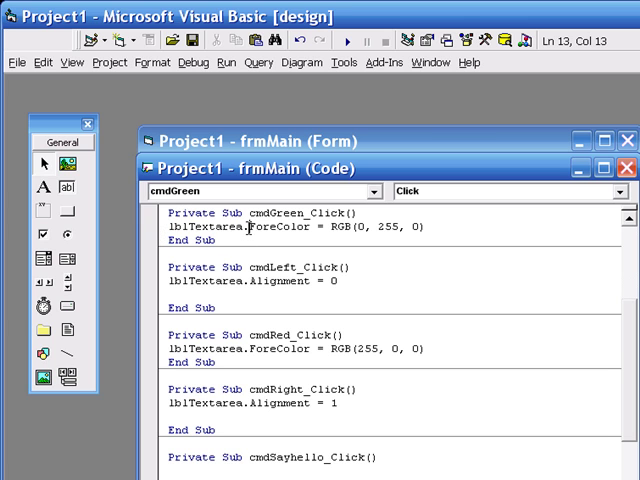
drag(248, 227, 305, 227)
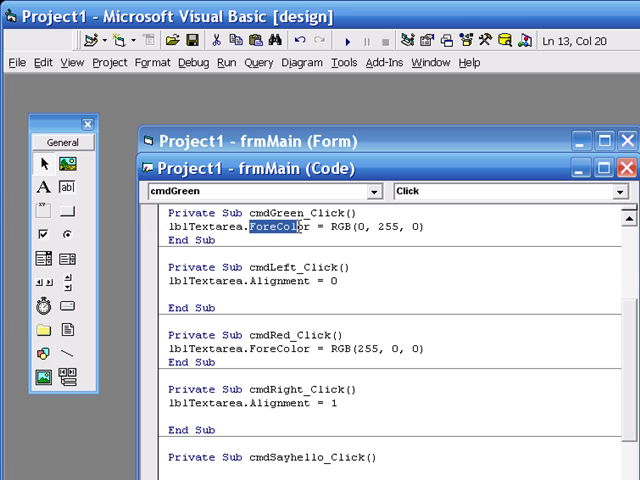
click(314, 240)
double_click(319, 226)
click(331, 238)
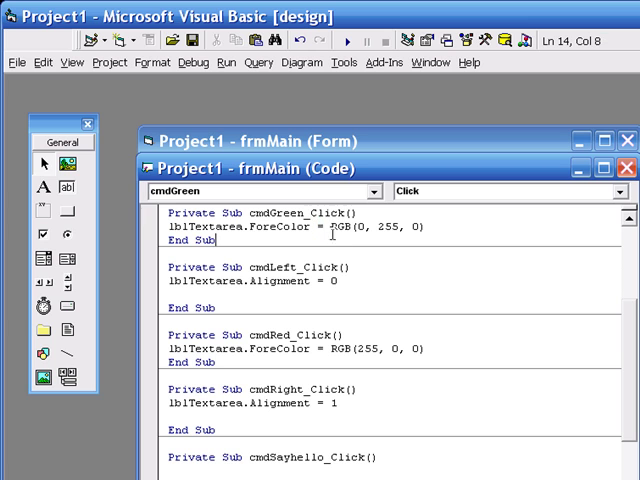
double_click(340, 226)
click(354, 240)
Highlight each RGB argument in turn: red 0, green 255 and blue 0.
click(359, 227)
double_click(359, 227)
click(378, 240)
double_click(388, 226)
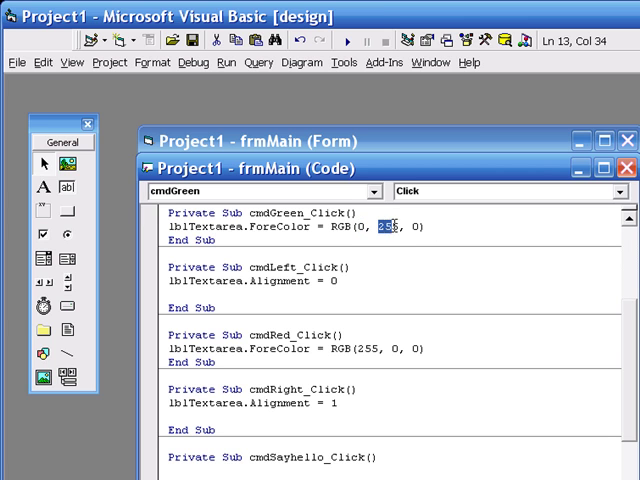
drag(390, 226, 397, 228)
click(397, 242)
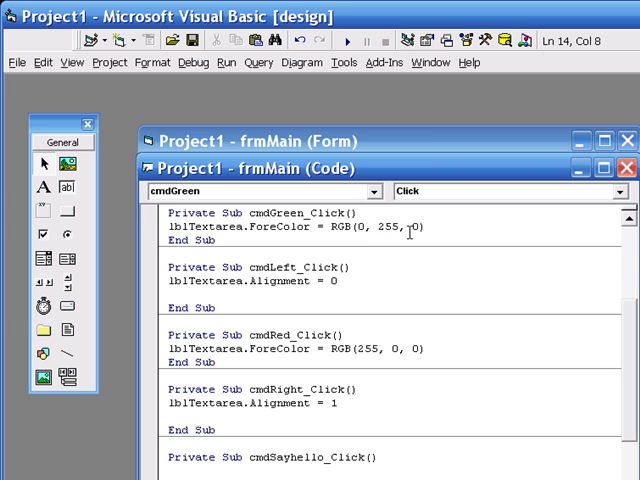
double_click(416, 227)
click(416, 240)
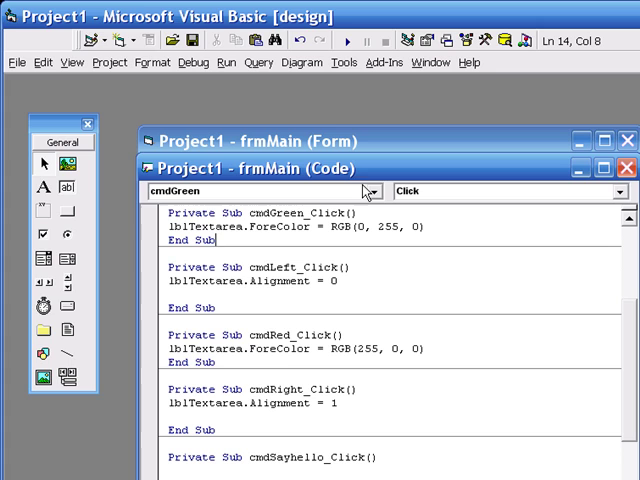
click(344, 40)
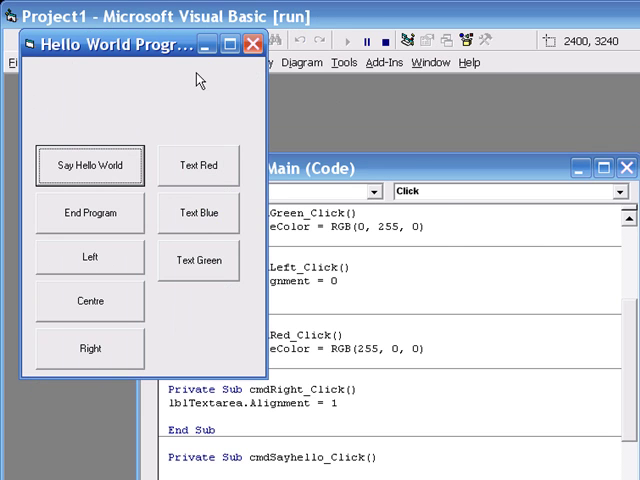
drag(175, 44, 358, 77)
click(380, 190)
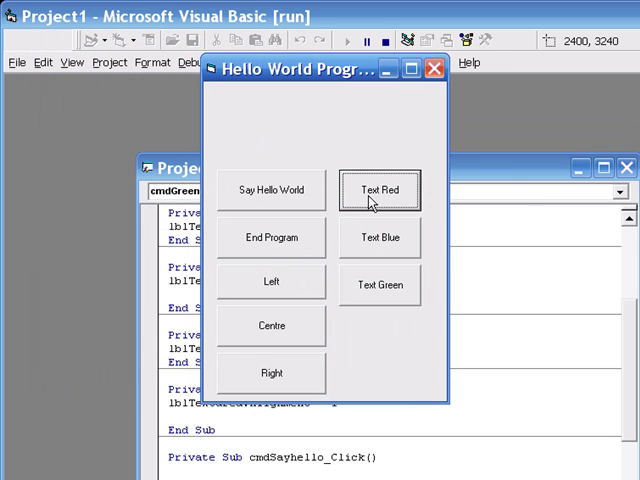
click(271, 190)
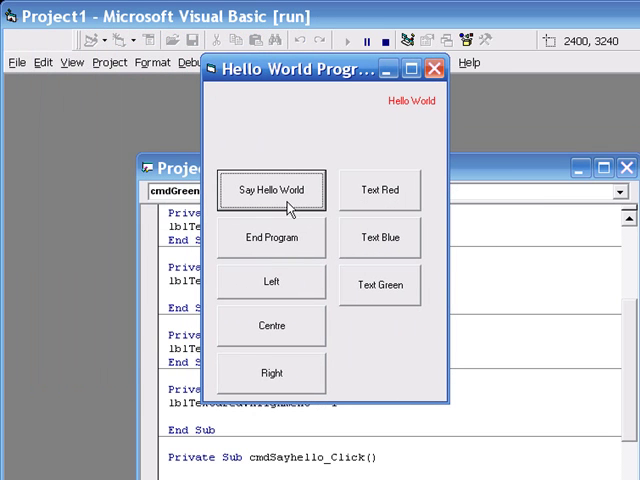
click(380, 190)
click(380, 237)
click(380, 285)
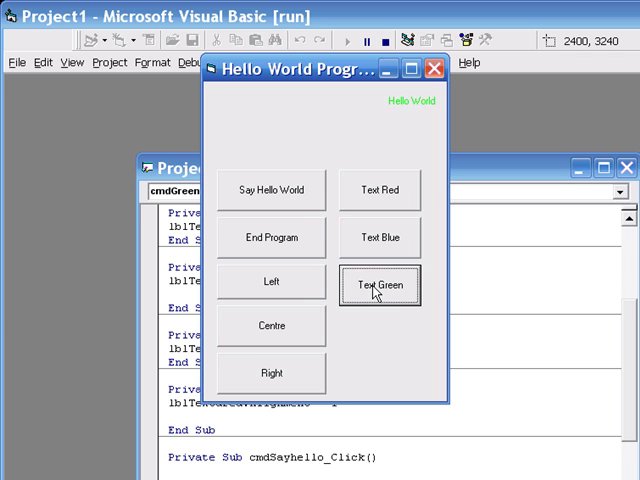
click(386, 40)
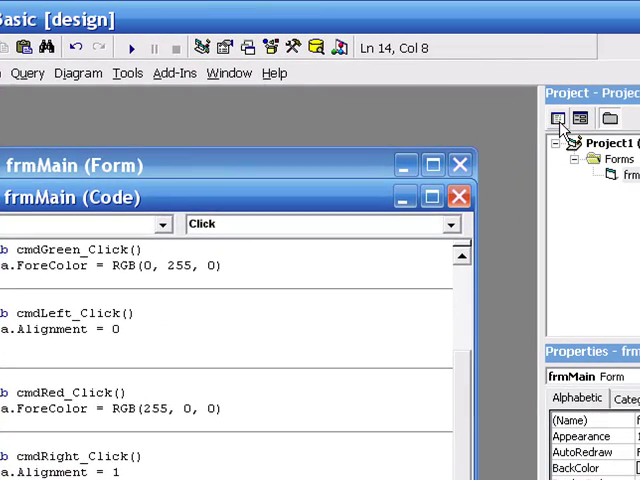
Draw two command buttons, Command1 and Command2, below Text Green on the form.
click(560, 120)
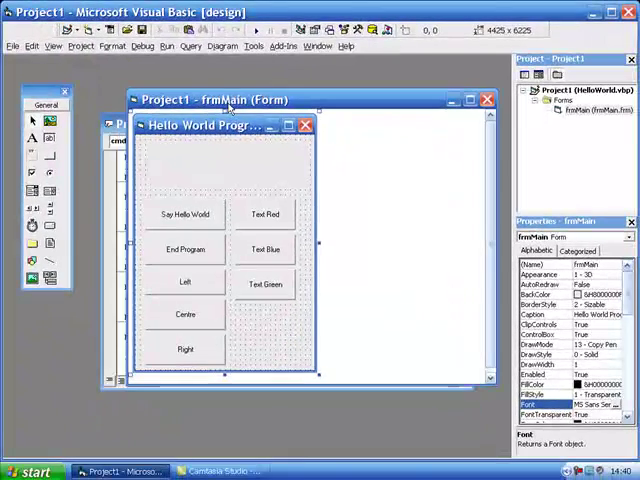
click(50, 170)
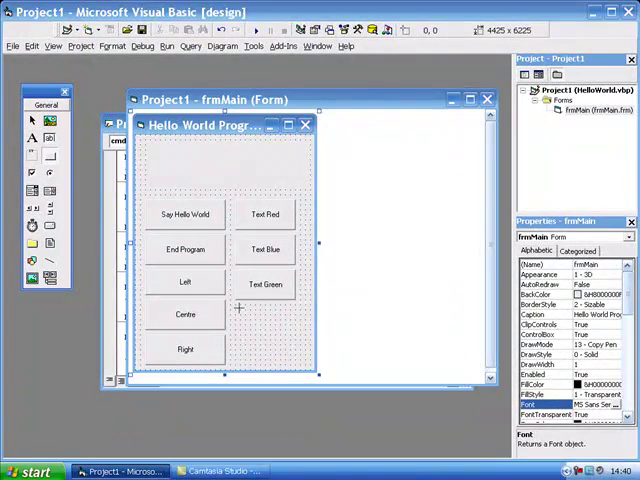
drag(237, 304, 295, 330)
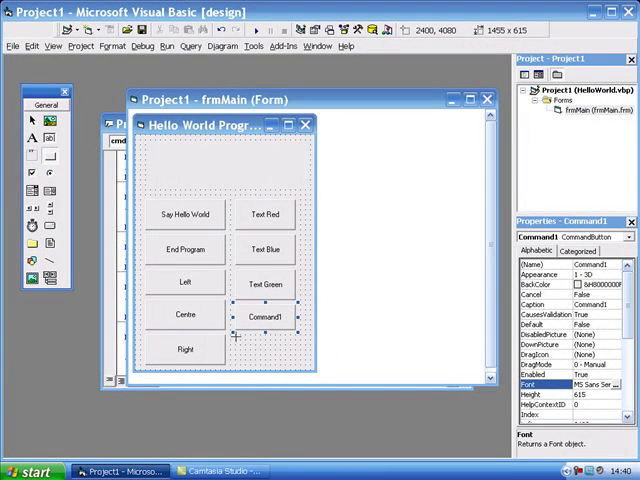
drag(236, 338, 296, 361)
click(265, 317)
Rename Command1 to cmdBoldon and caption it Bold.
click(611, 264)
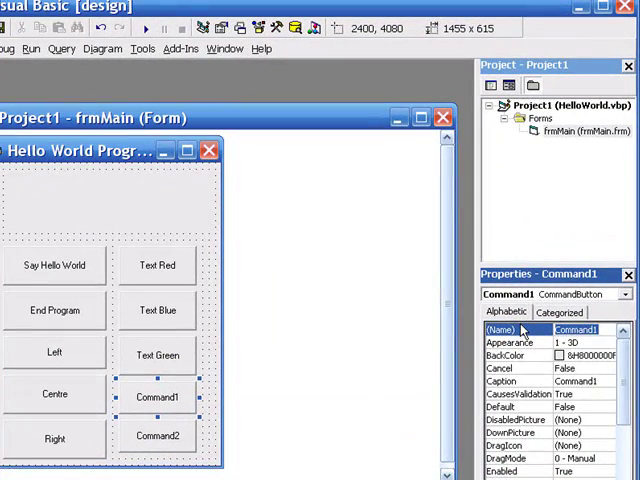
text(cmdB)
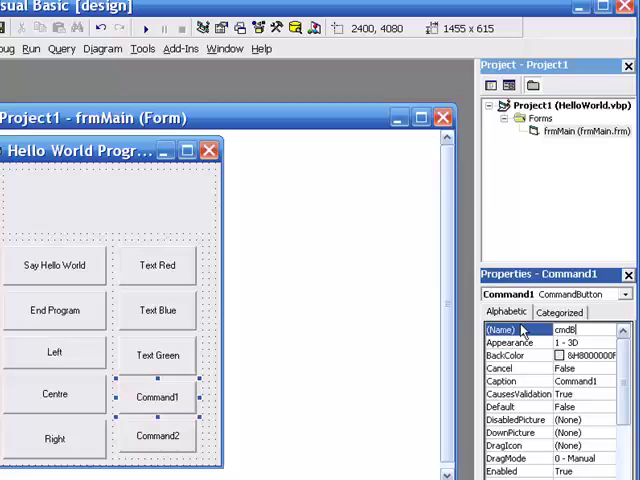
text(oldo)
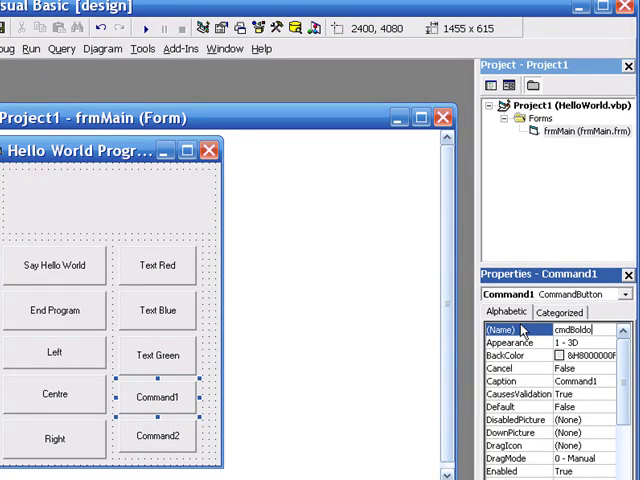
text(n)
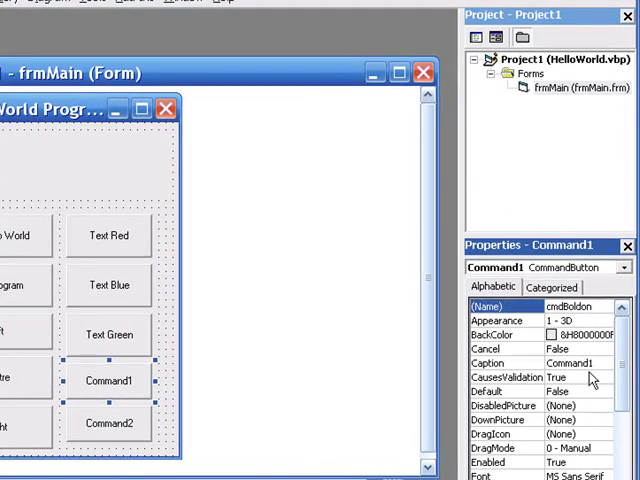
click(538, 364)
double_click(566, 364)
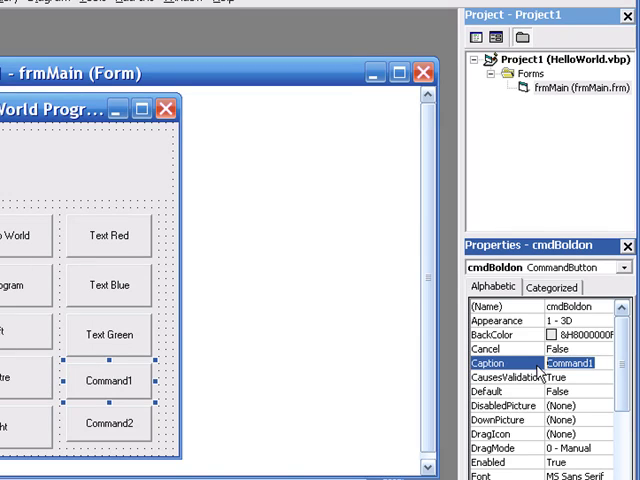
text(Bold)
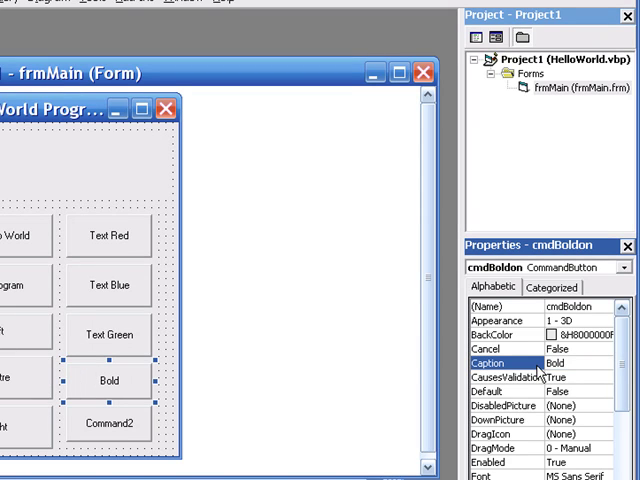
Rename Command2 to cmdBoldoff and caption it Bold Off.
click(124, 425)
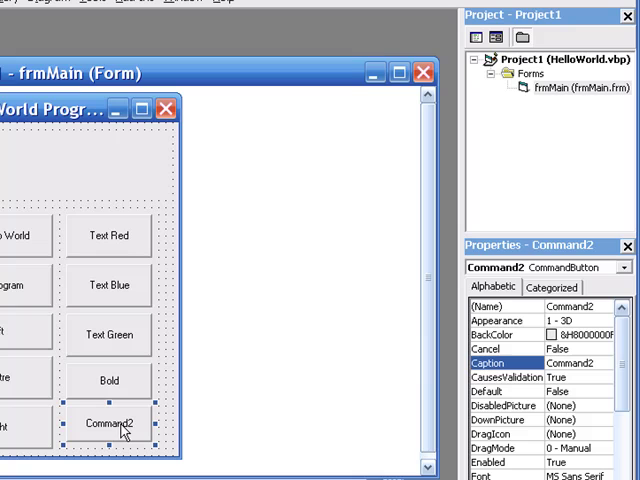
click(605, 307)
double_click(570, 307)
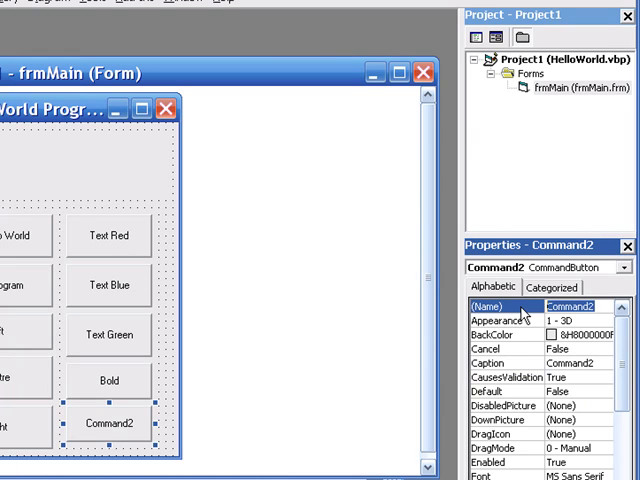
text(cmd)
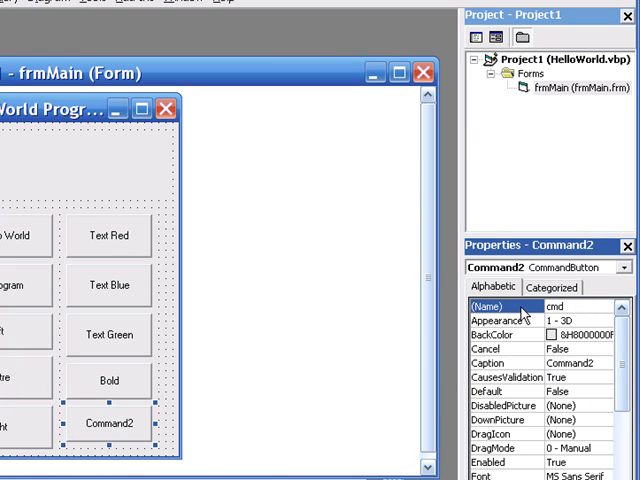
text(Boldoff)
click(600, 362)
drag(600, 362, 543, 366)
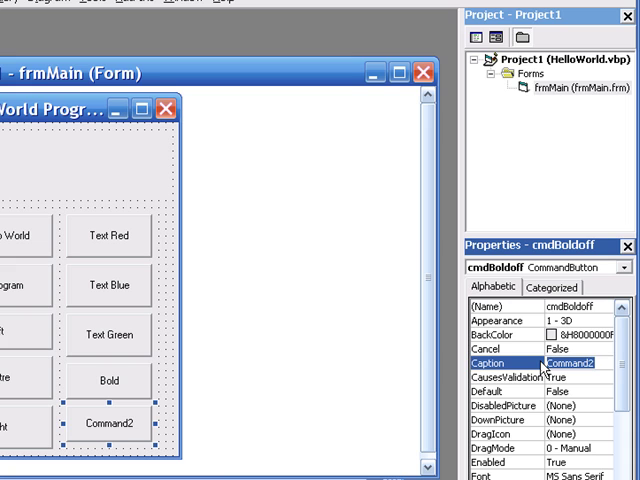
text(Bold )
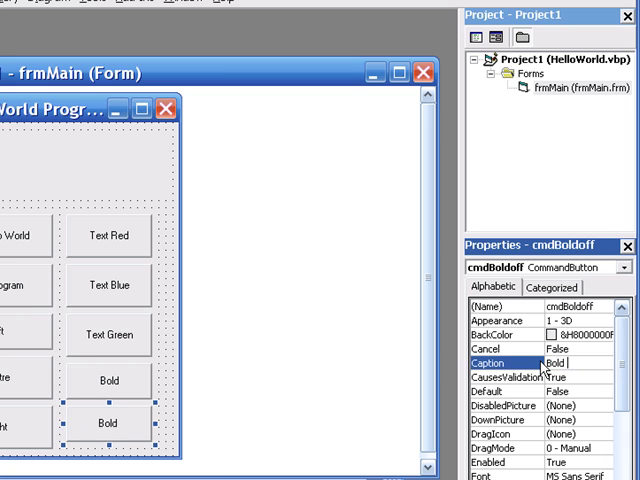
text(Off)
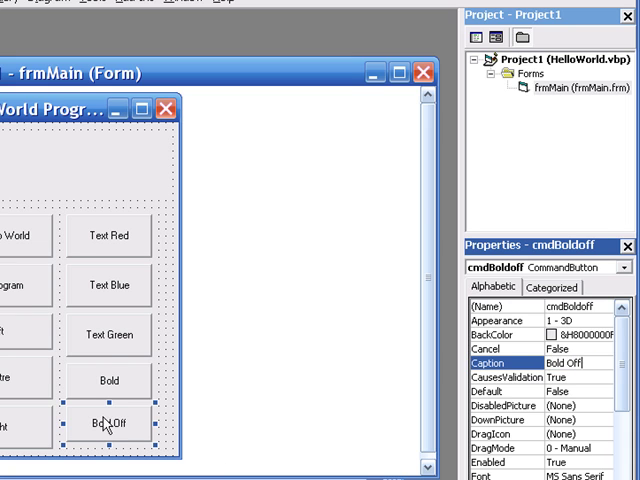
Bring up the empty cmdBoldon_Click handler from the Bold button.
click(109, 380)
double_click(137, 385)
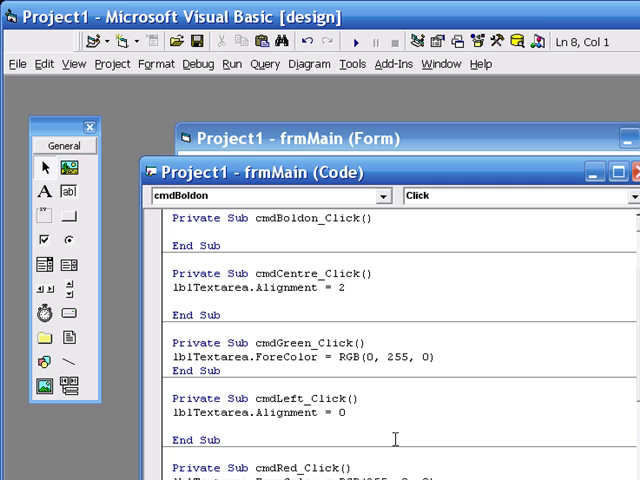
text(lblT)
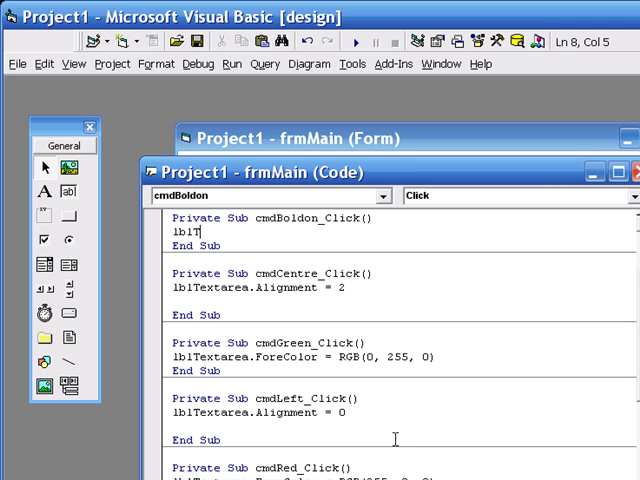
text(extarea)
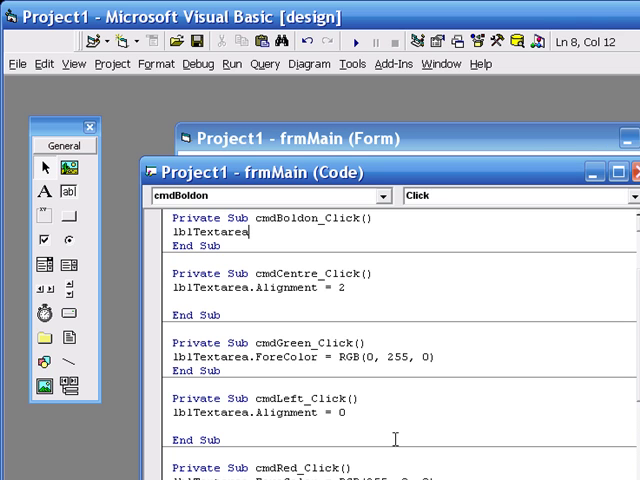
text(.)
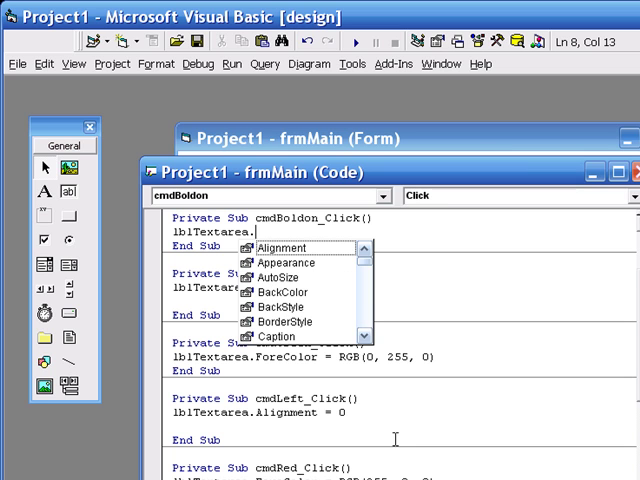
text(Fo)
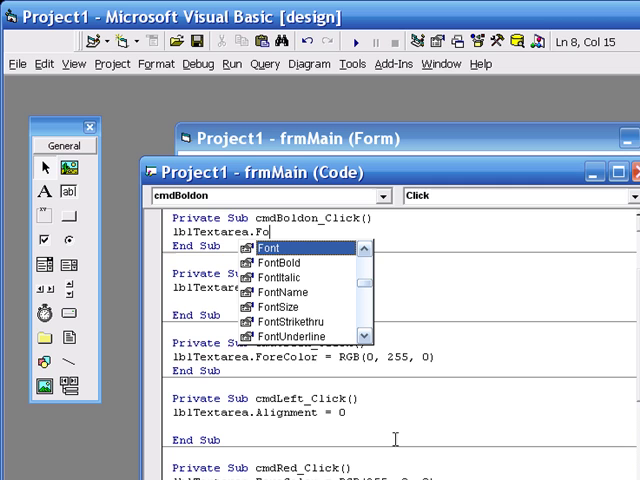
text(ntBold)
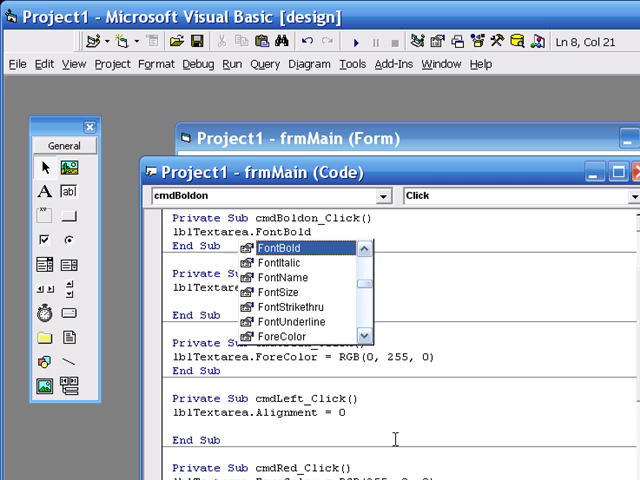
text(=)
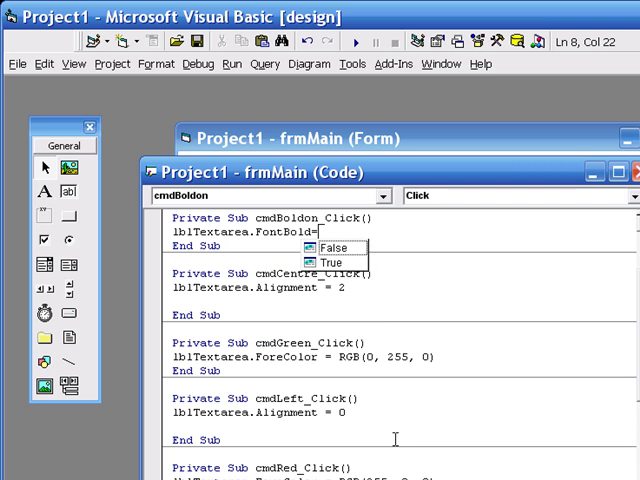
Complete lblTextarea.FontBold = True by choosing True from IntelliSense.
click(333, 262)
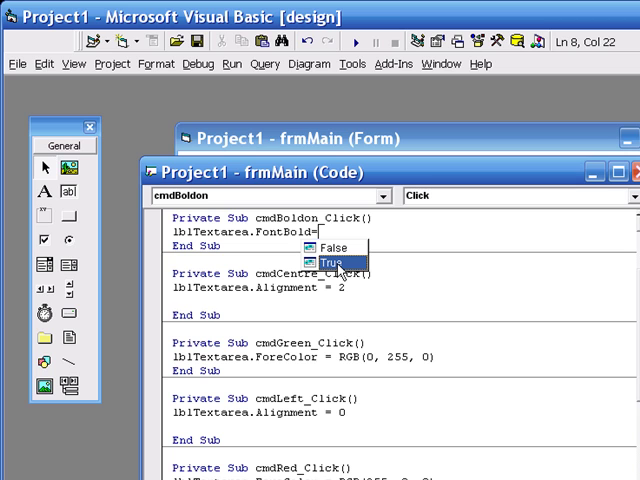
double_click(338, 263)
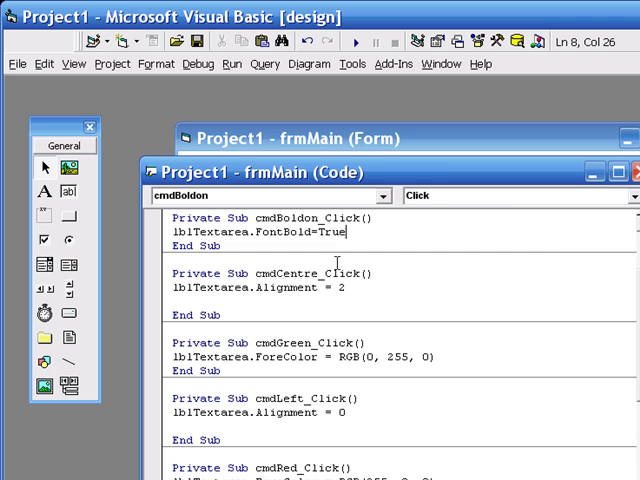
click(356, 41)
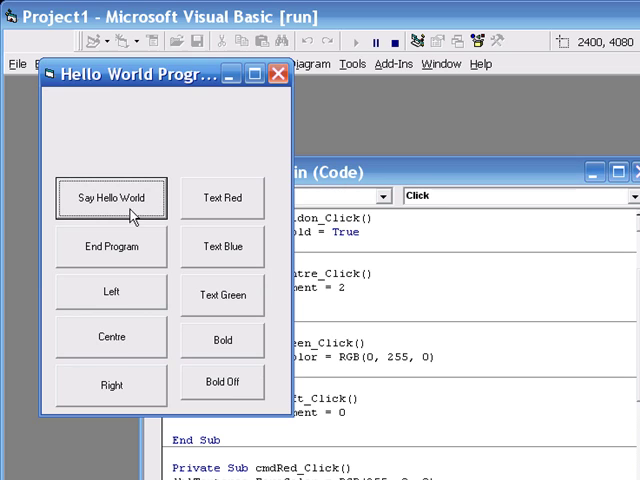
click(111, 197)
click(223, 341)
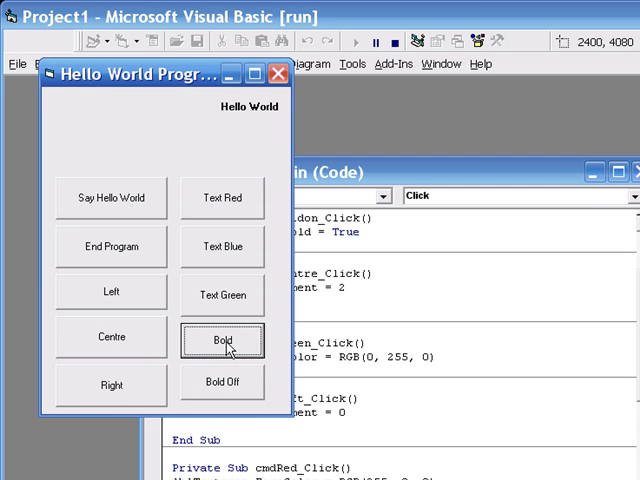
click(223, 295)
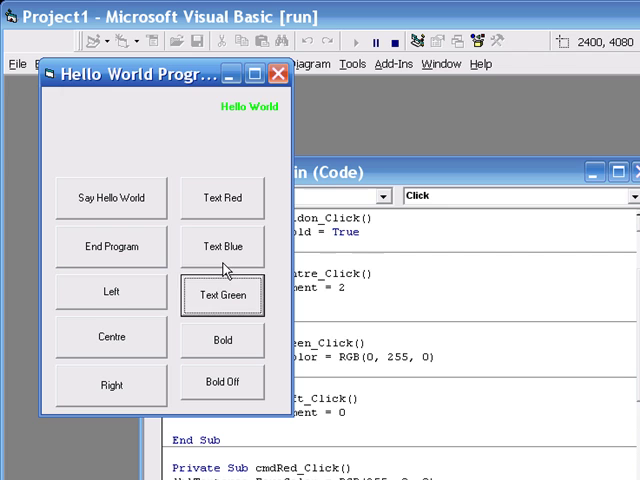
click(223, 246)
click(223, 198)
click(111, 291)
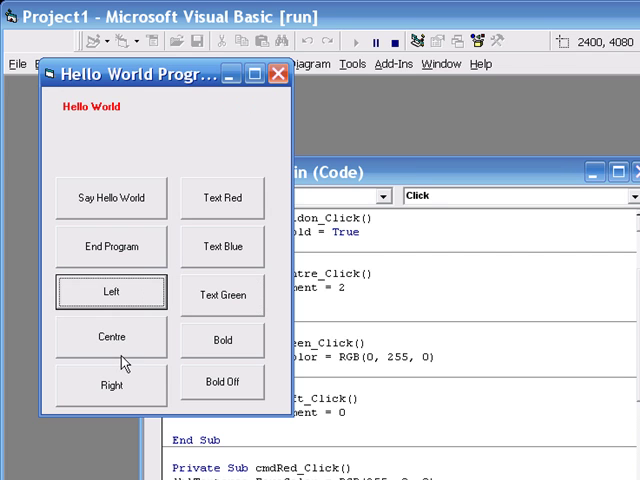
click(111, 337)
click(118, 386)
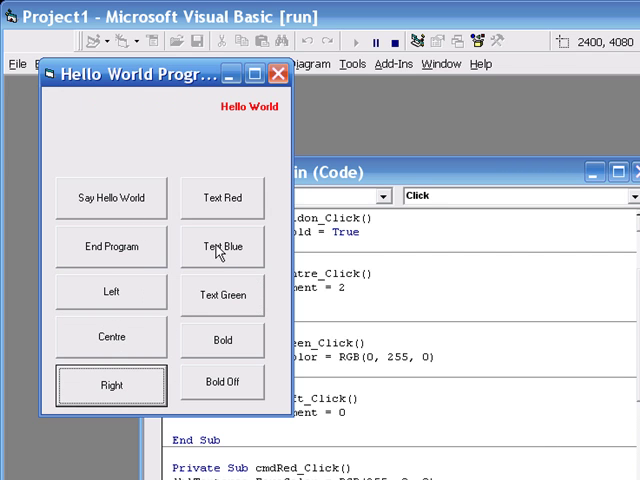
click(111, 246)
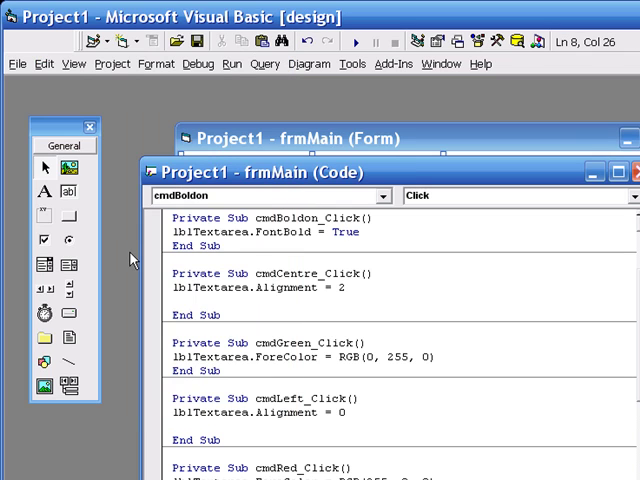